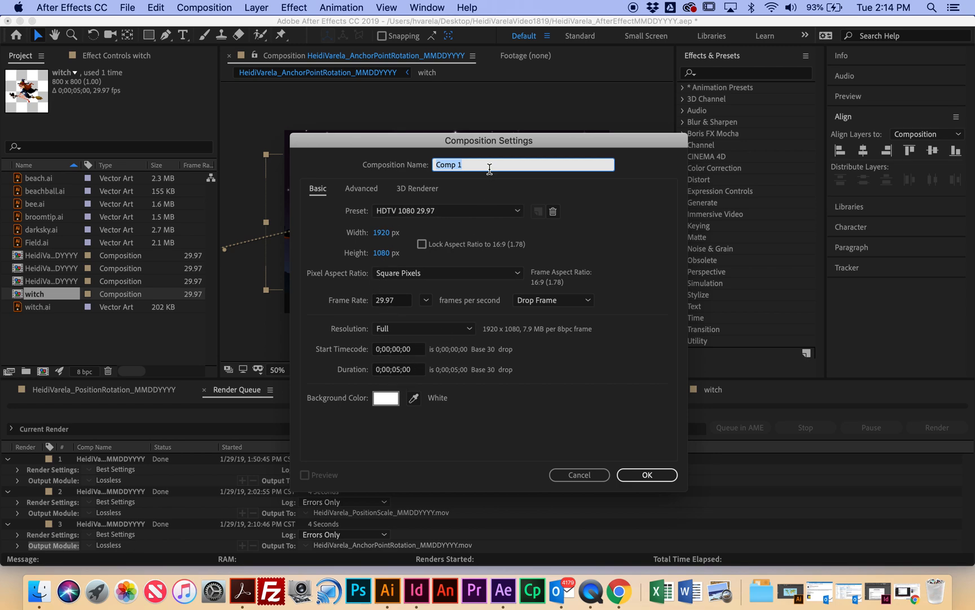
- Create a 1920 × 1080, 5-second composition named with the author's full name followed by "_PuppetTool_MMDDYYYY"
{"action": "type", "text": "HeidiVarela_PuppetTool_MMDDYYYY"}
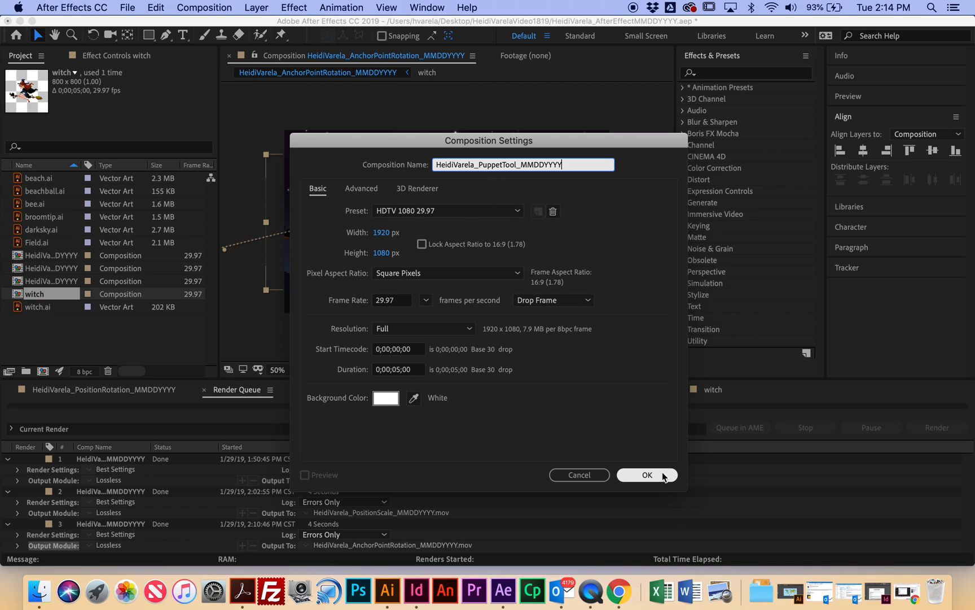
{"action": "left_click", "coordinate": [648, 475]}
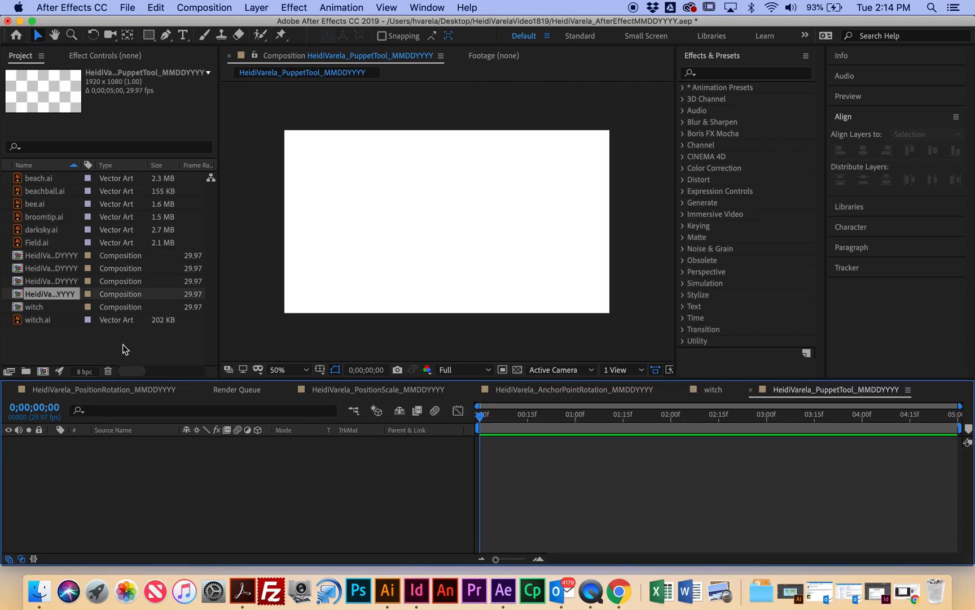
- Import sky.ai and hero.ai as footage from the VIDEO MOTION GRAPHICS folder
{"action": "double_click", "coordinate": [73, 344]}
{"action": "scroll", "coordinate": [538, 193], "scroll_direction": "down", "scroll_amount": 5}
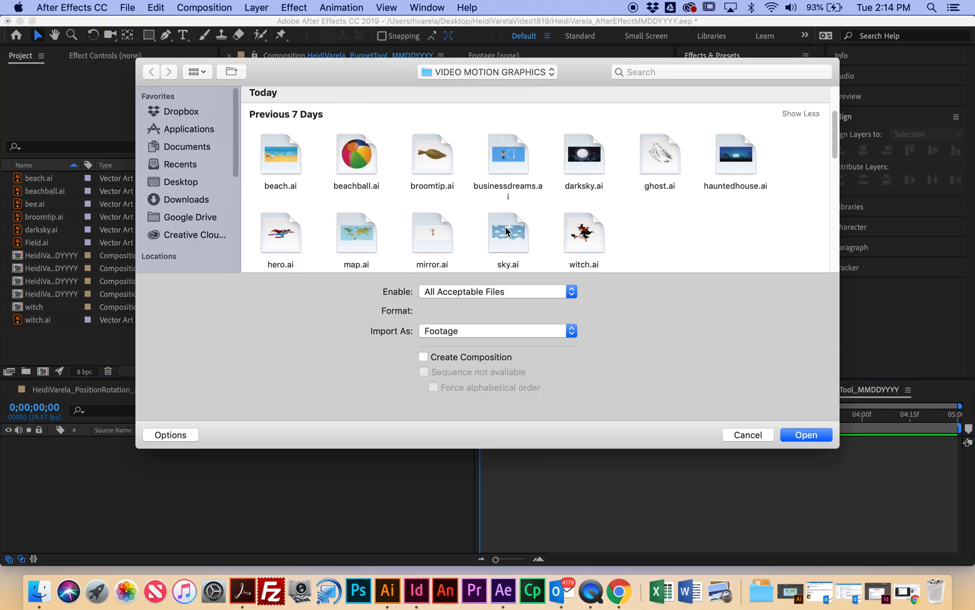
{"action": "left_click", "coordinate": [507, 234]}
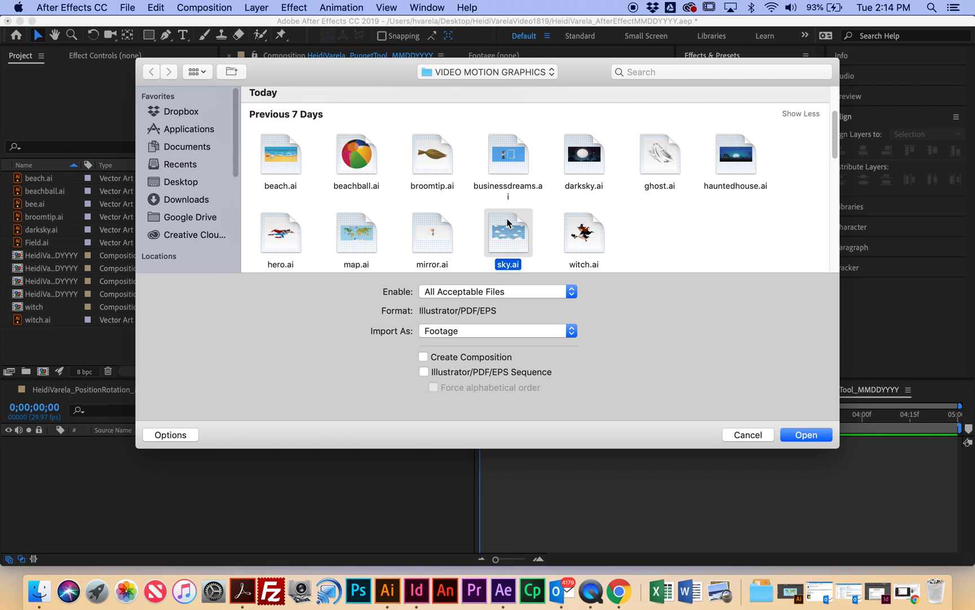
{"action": "left_click", "coordinate": [289, 237], "text": "super"}
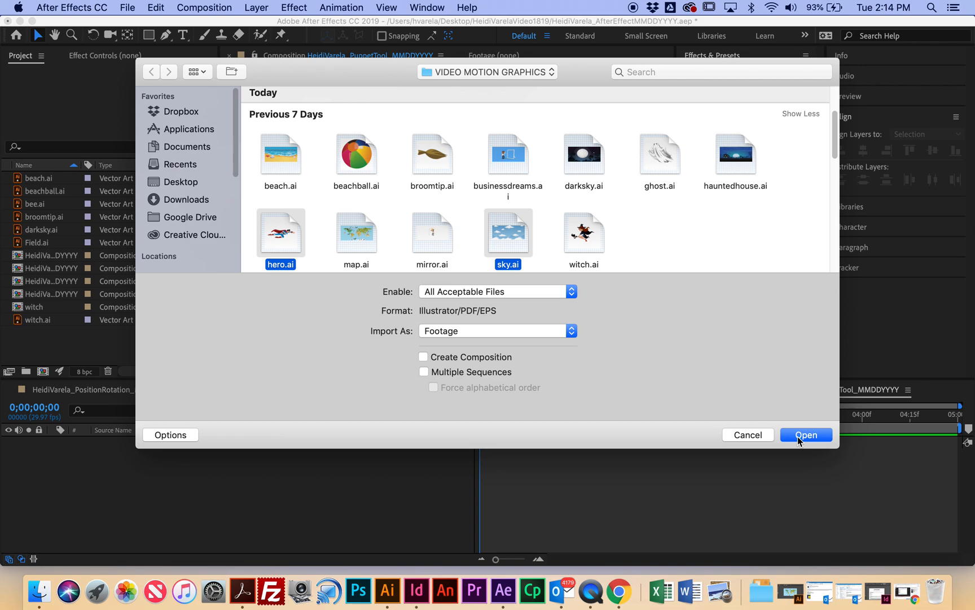
{"action": "left_click", "coordinate": [807, 435]}
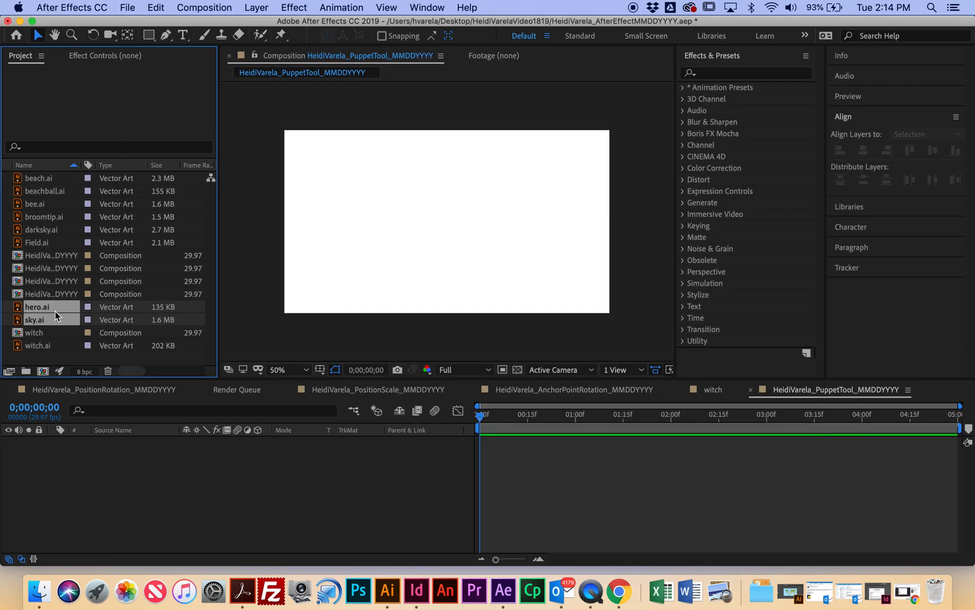
- Add sky.ai as the background layer of the PuppetTool composition
{"action": "left_click", "coordinate": [6, 317]}
{"action": "left_click_drag", "start_coordinate": [57, 325], "coordinate": [162, 446]}
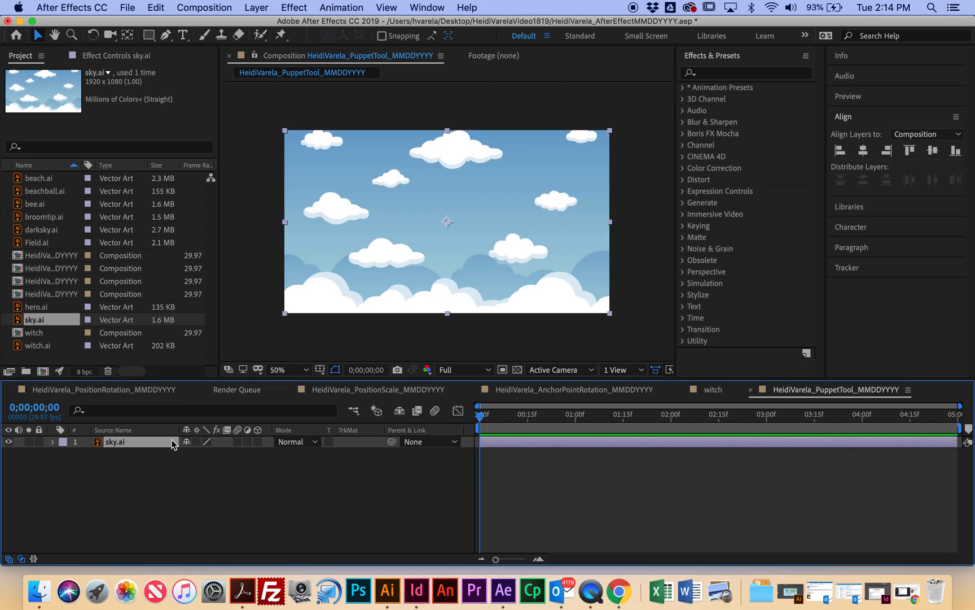
- Create a separate new composition from the hero.ai footage
{"action": "left_click", "coordinate": [51, 311]}
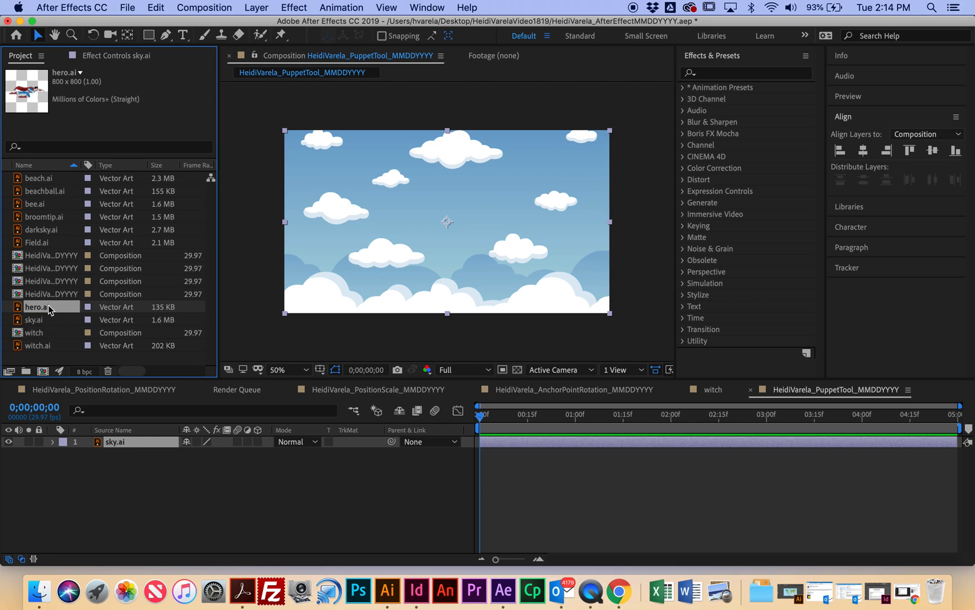
{"action": "right_click", "coordinate": [49, 306]}
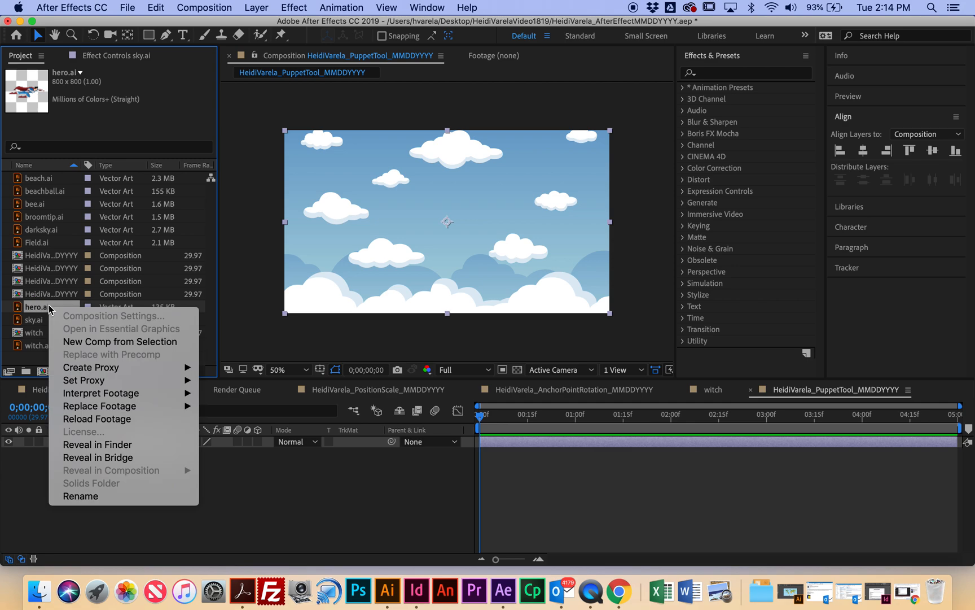
{"action": "left_click", "coordinate": [93, 342]}
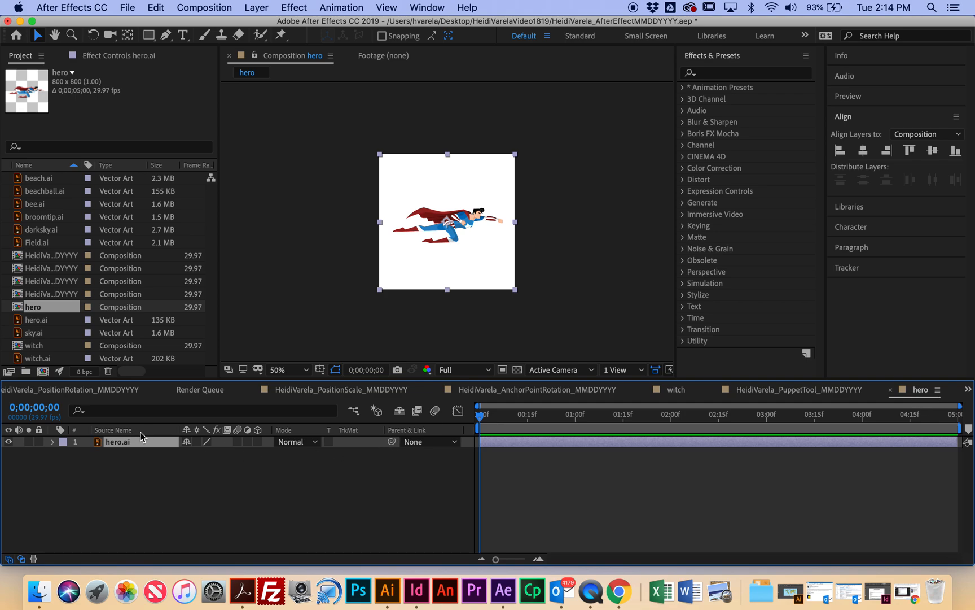
- Place seven Puppet pins along the upper edge of the hero's cape, from the trailing tip to the shoulder
{"action": "left_click", "coordinate": [307, 369]}
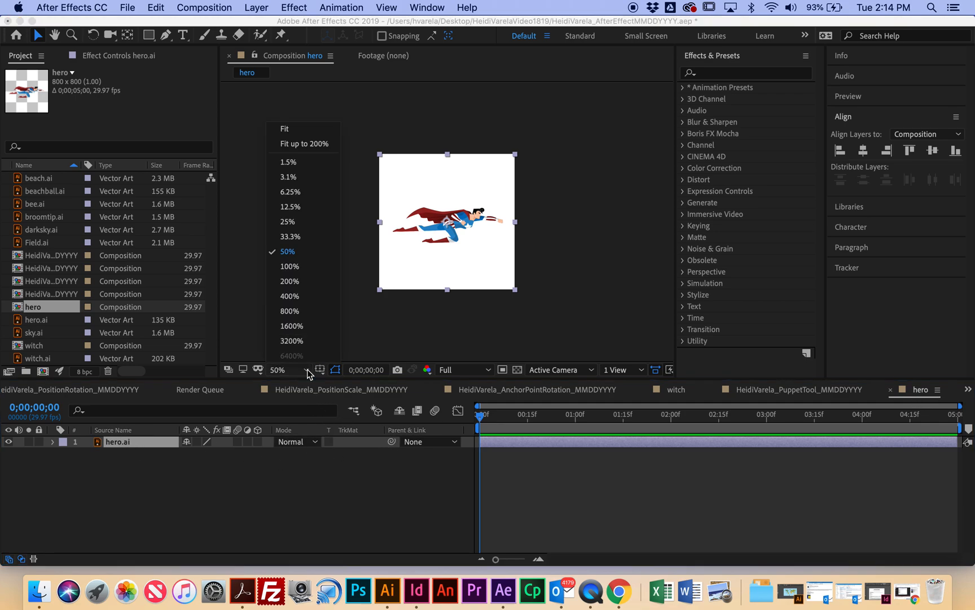
{"action": "left_click", "coordinate": [290, 265]}
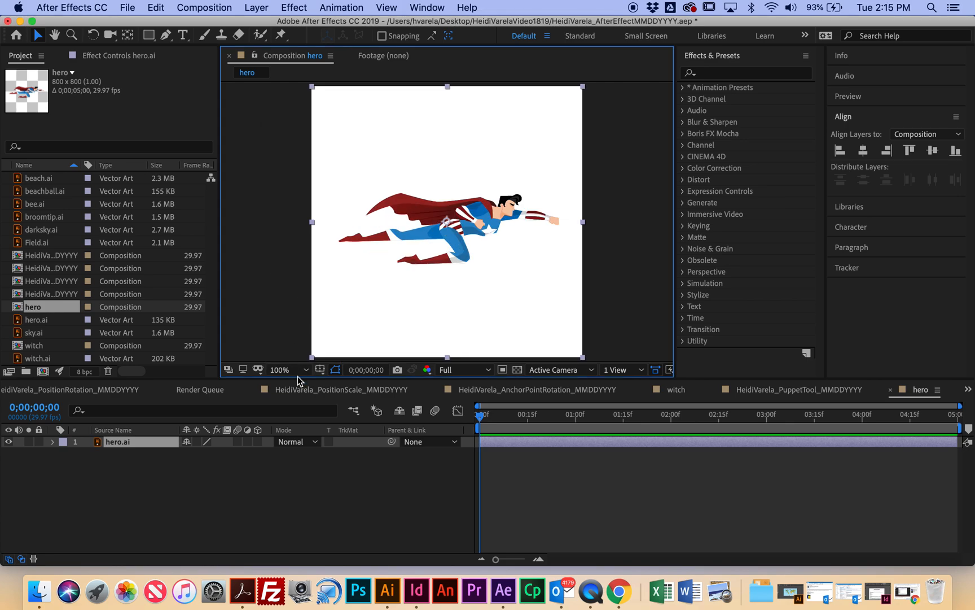
{"action": "left_click", "coordinate": [299, 373]}
{"action": "left_click", "coordinate": [317, 280]}
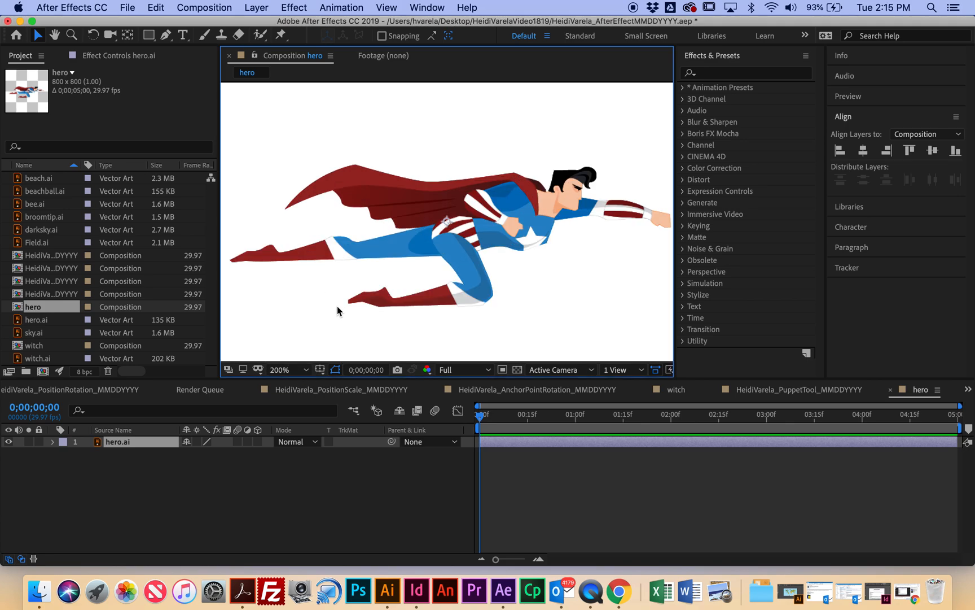
{"action": "left_click", "coordinate": [281, 36]}
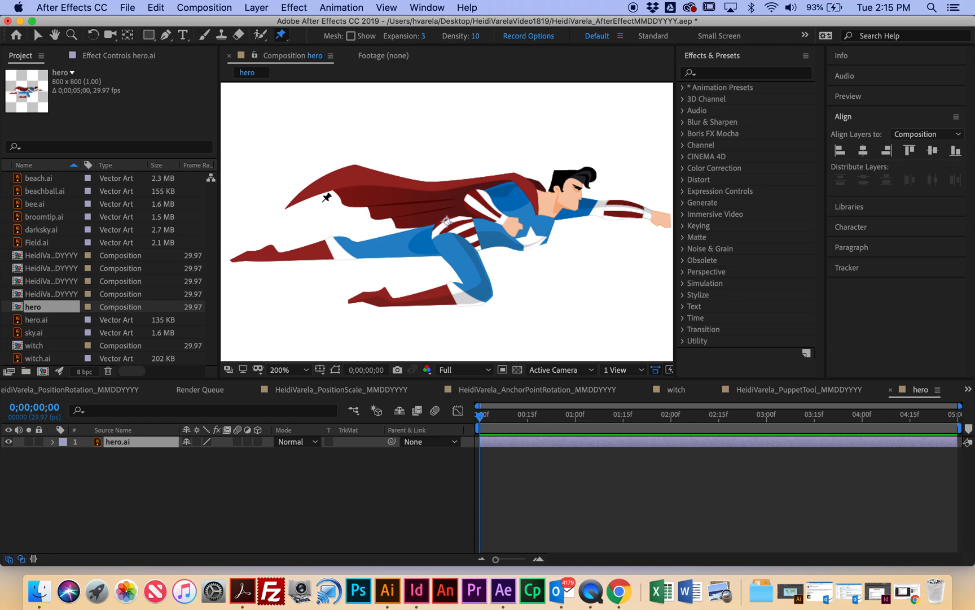
{"action": "left_click", "coordinate": [286, 206]}
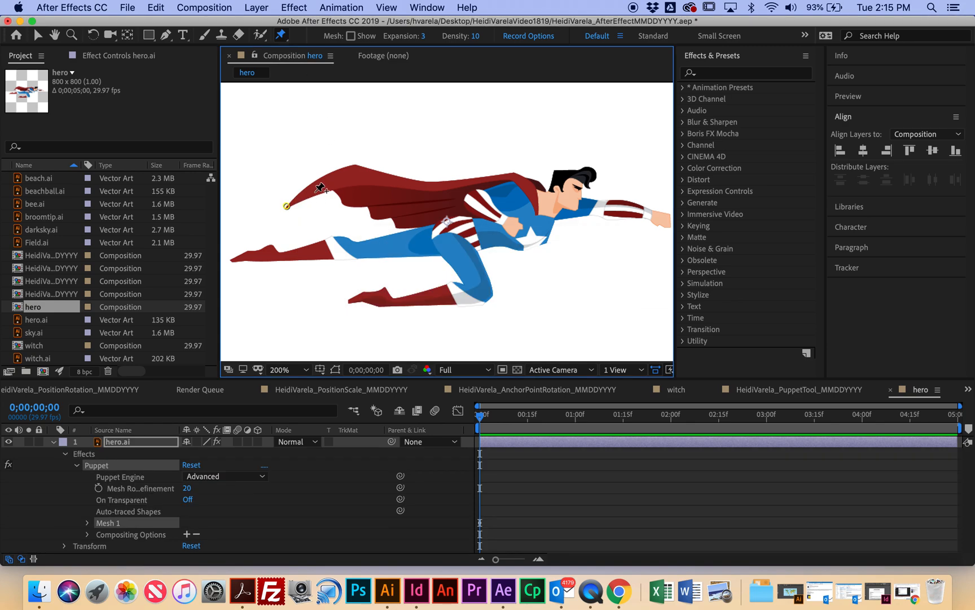
{"action": "left_click", "coordinate": [321, 178]}
{"action": "left_click", "coordinate": [354, 164]}
{"action": "left_click", "coordinate": [384, 174]}
{"action": "left_click", "coordinate": [418, 181]}
{"action": "left_click", "coordinate": [453, 181]}
{"action": "left_click", "coordinate": [506, 175]}
- Place Puppet pins along the cape's lower edge, then along the hero's extended rear leg down to the boot
{"action": "left_click", "coordinate": [348, 204]}
{"action": "left_click", "coordinate": [368, 205]}
{"action": "left_click", "coordinate": [373, 216]}
{"action": "left_click", "coordinate": [391, 217]}
{"action": "left_click", "coordinate": [396, 224]}
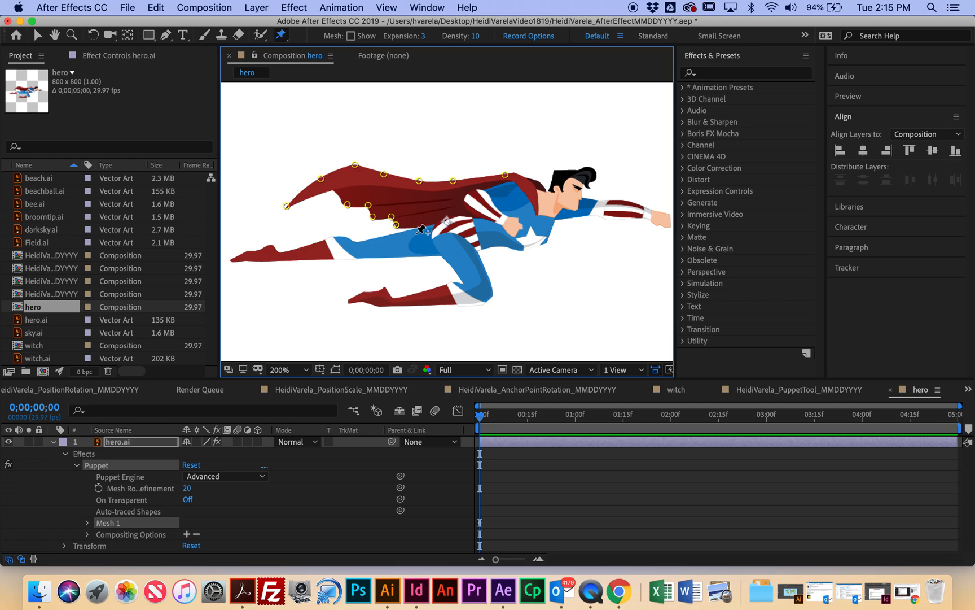
{"action": "left_click", "coordinate": [411, 231]}
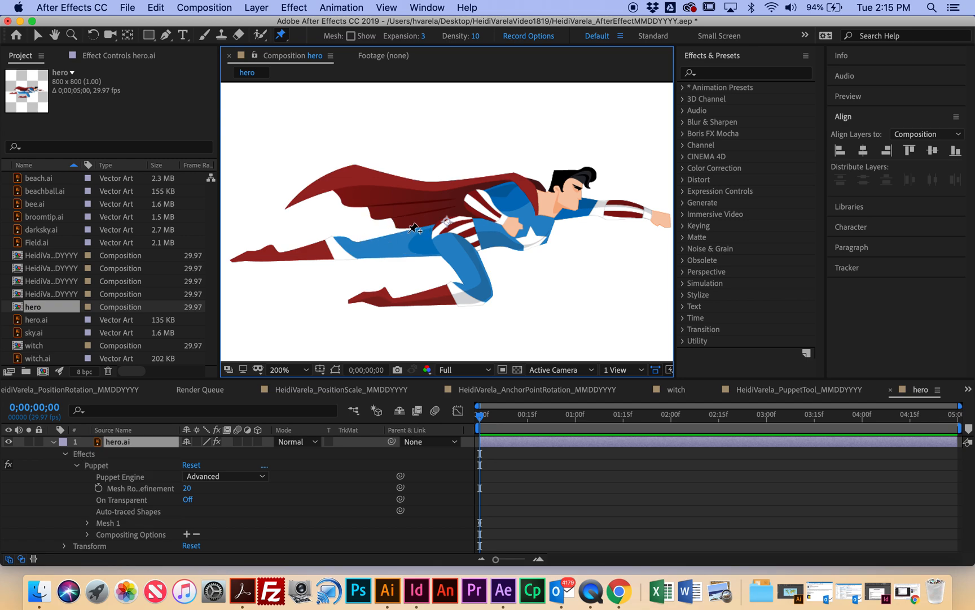
{"action": "left_click", "coordinate": [359, 243]}
{"action": "left_click", "coordinate": [330, 237]}
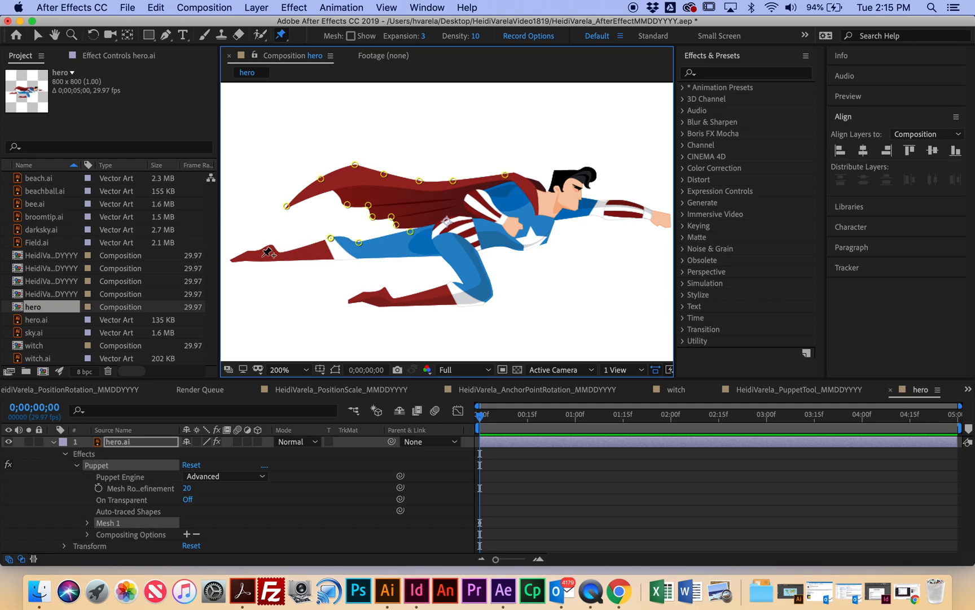
{"action": "left_click", "coordinate": [271, 247]}
- At 0;00;01;00, raise the upper cape pin near the tip, slightly lower the mid-cape upper pin, and raise the rear boot's pin
{"action": "left_click_drag", "start_coordinate": [481, 418], "coordinate": [576, 426]}
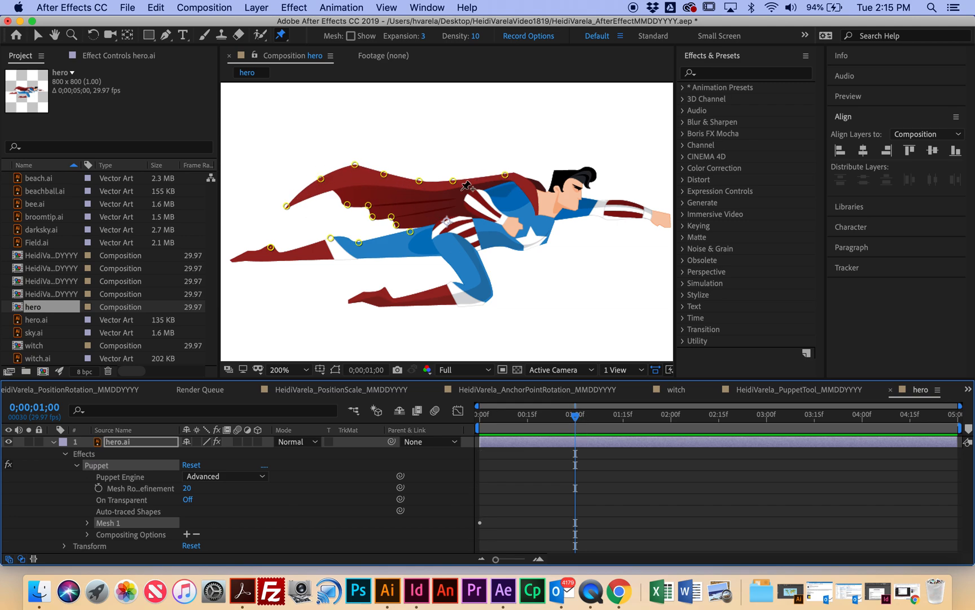
{"action": "left_click_drag", "start_coordinate": [321, 180], "coordinate": [312, 170]}
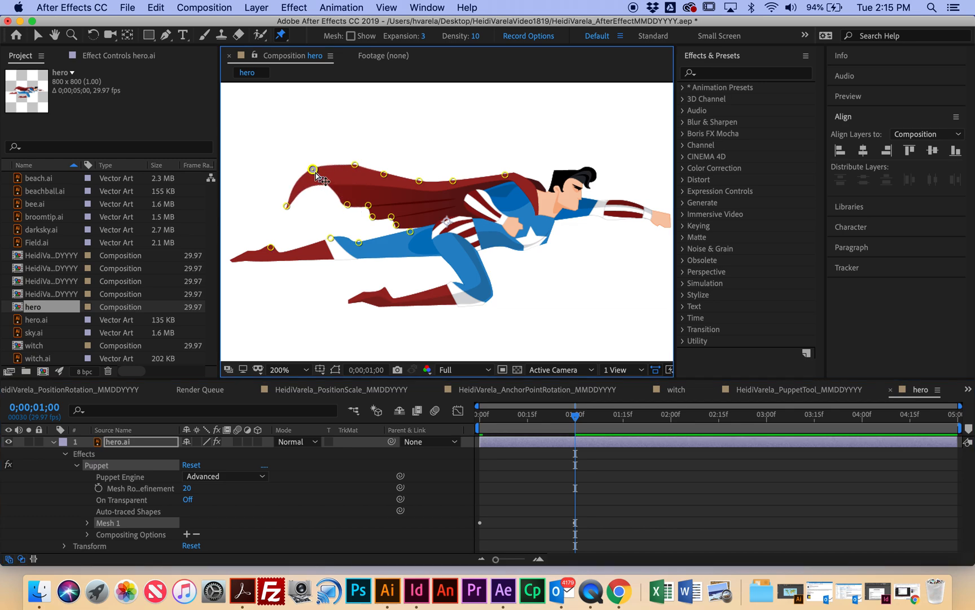
{"action": "mouse_move", "coordinate": [575, 417]}
{"action": "left_mouse_down"}
{"action": "mouse_move", "coordinate": [475, 413]}
{"action": "mouse_move", "coordinate": [575, 418]}
{"action": "left_mouse_up"}
{"action": "left_click_drag", "start_coordinate": [383, 176], "coordinate": [385, 181]}
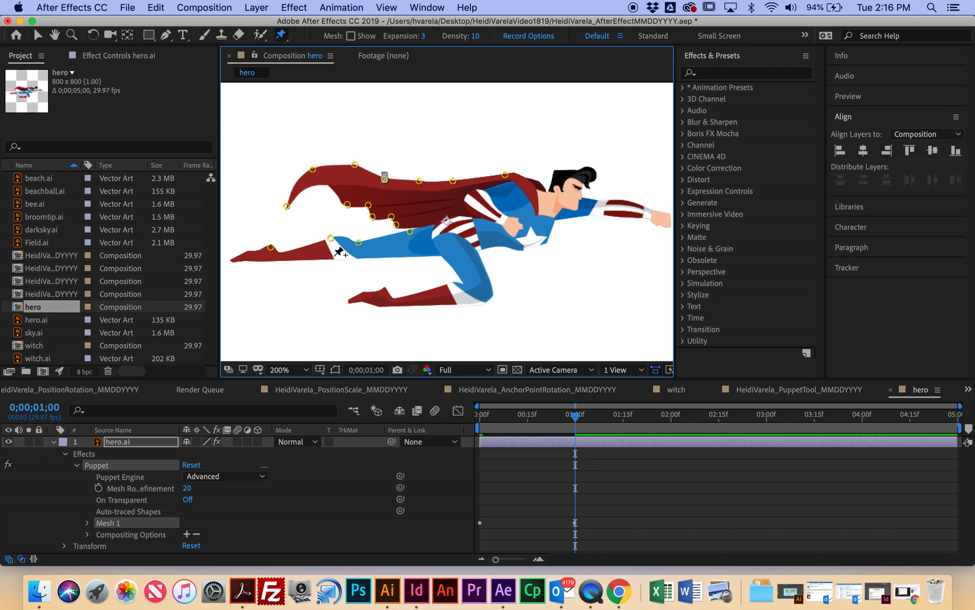
{"action": "mouse_move", "coordinate": [275, 253]}
{"action": "left_mouse_down"}
{"action": "mouse_move", "coordinate": [266, 255]}
{"action": "mouse_move", "coordinate": [319, 251]}
{"action": "mouse_move", "coordinate": [266, 253]}
{"action": "mouse_move", "coordinate": [359, 248]}
{"action": "mouse_move", "coordinate": [322, 239]}
{"action": "mouse_move", "coordinate": [265, 252]}
{"action": "mouse_move", "coordinate": [302, 257]}
{"action": "mouse_move", "coordinate": [344, 236]}
{"action": "mouse_move", "coordinate": [363, 248]}
{"action": "mouse_move", "coordinate": [272, 236]}
{"action": "mouse_move", "coordinate": [265, 246]}
{"action": "mouse_move", "coordinate": [286, 241]}
{"action": "mouse_move", "coordinate": [275, 242]}
{"action": "left_mouse_up"}
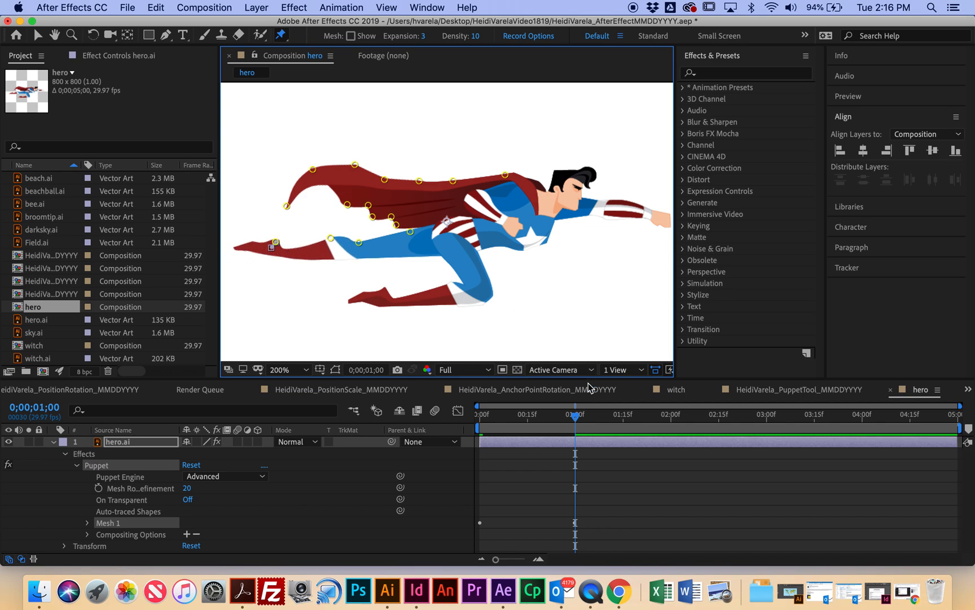
- At 0;00;02;00, move the pins along the cape's upper edge slightly downward to make the fabric ripple
{"action": "left_click_drag", "start_coordinate": [577, 414], "coordinate": [673, 428]}
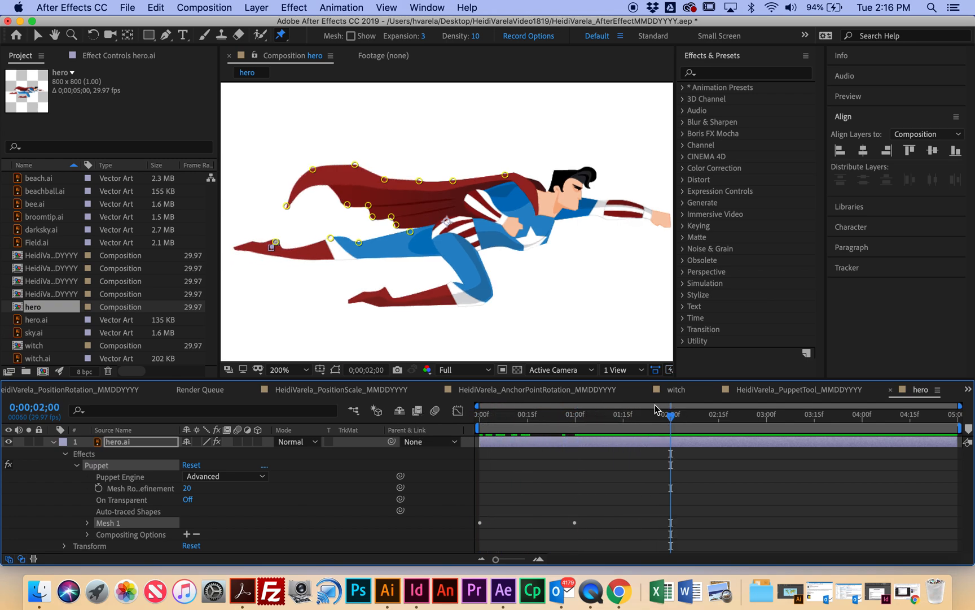
{"action": "left_click_drag", "start_coordinate": [313, 169], "coordinate": [451, 183]}
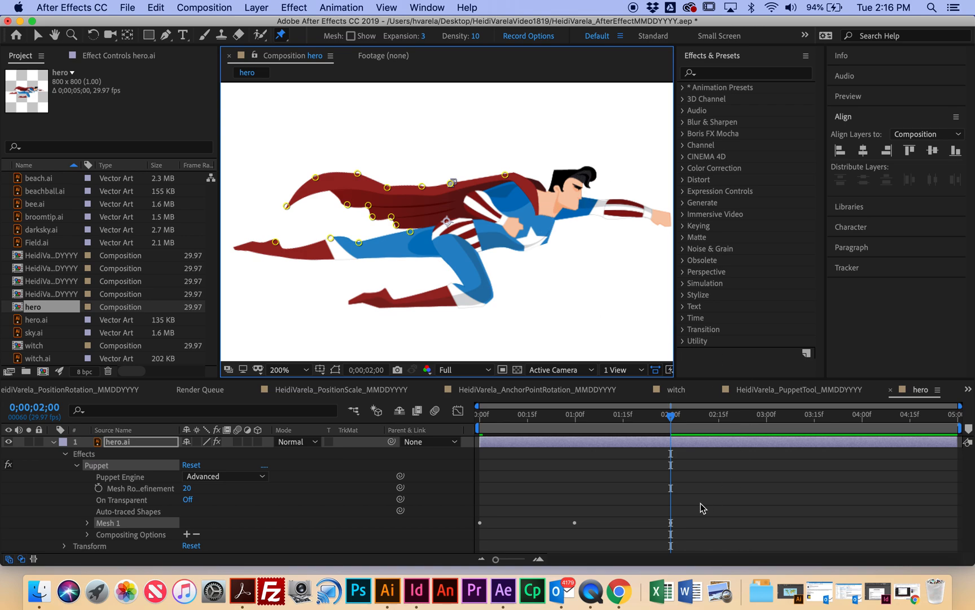
- At 0;00;03;00, raise the middle pins of the cape's upper edge and shift the lower-edge pins toward the feet
{"action": "mouse_move", "coordinate": [675, 421]}
{"action": "left_mouse_down"}
{"action": "mouse_move", "coordinate": [664, 423]}
{"action": "mouse_move", "coordinate": [677, 428]}
{"action": "left_mouse_up"}
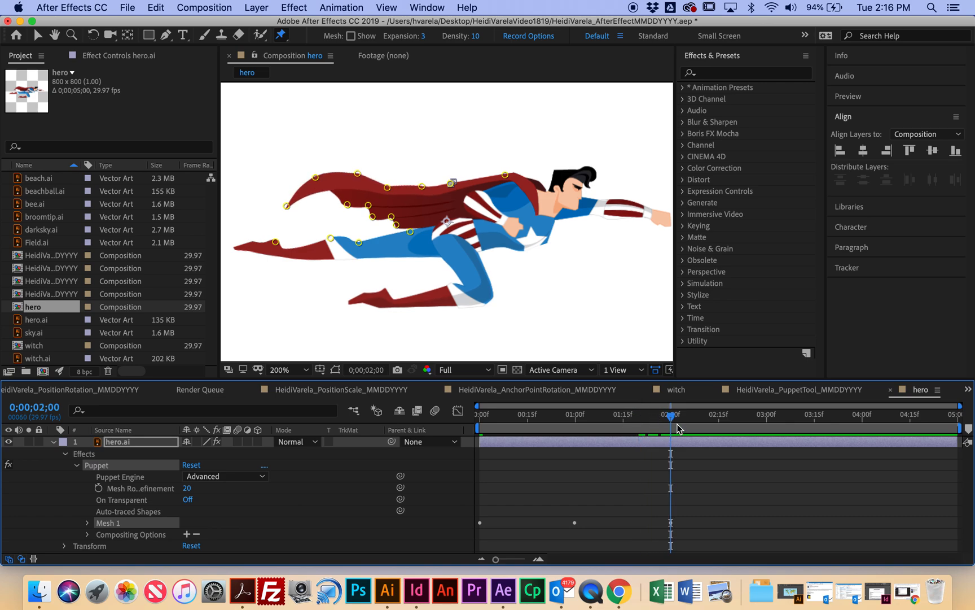
{"action": "left_click", "coordinate": [687, 428]}
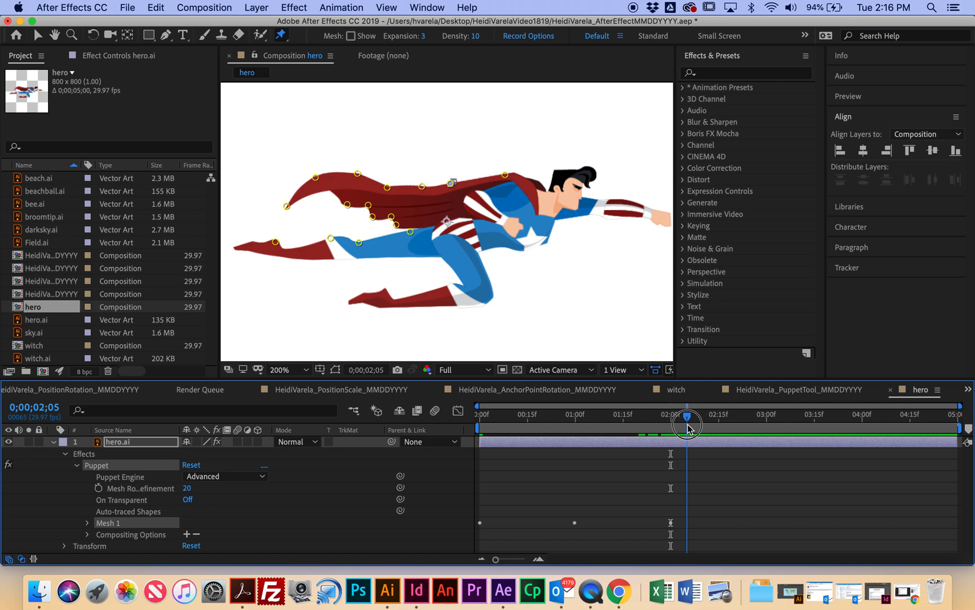
{"action": "left_click_drag", "start_coordinate": [687, 427], "coordinate": [766, 435]}
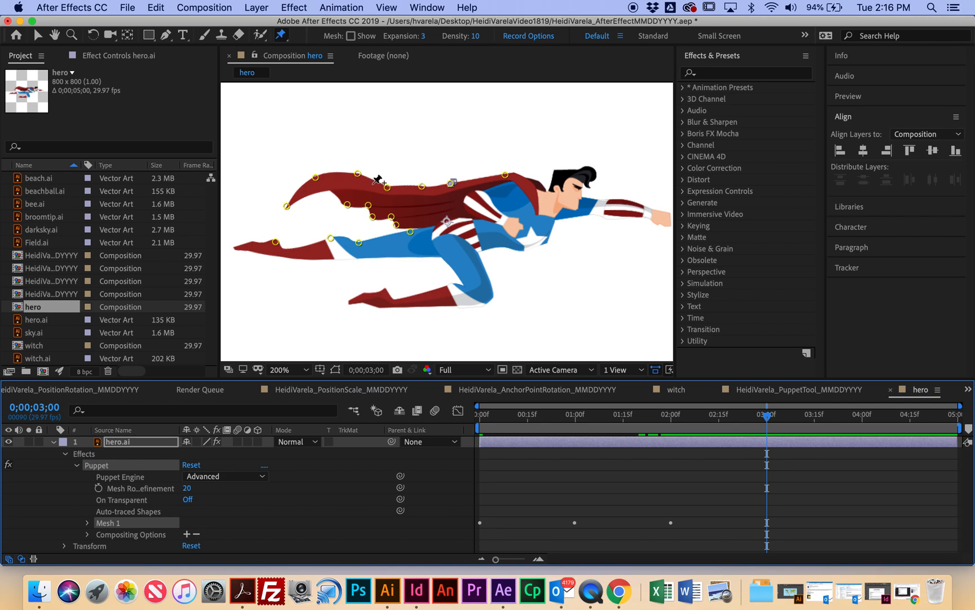
{"action": "left_click_drag", "start_coordinate": [388, 187], "coordinate": [389, 225]}
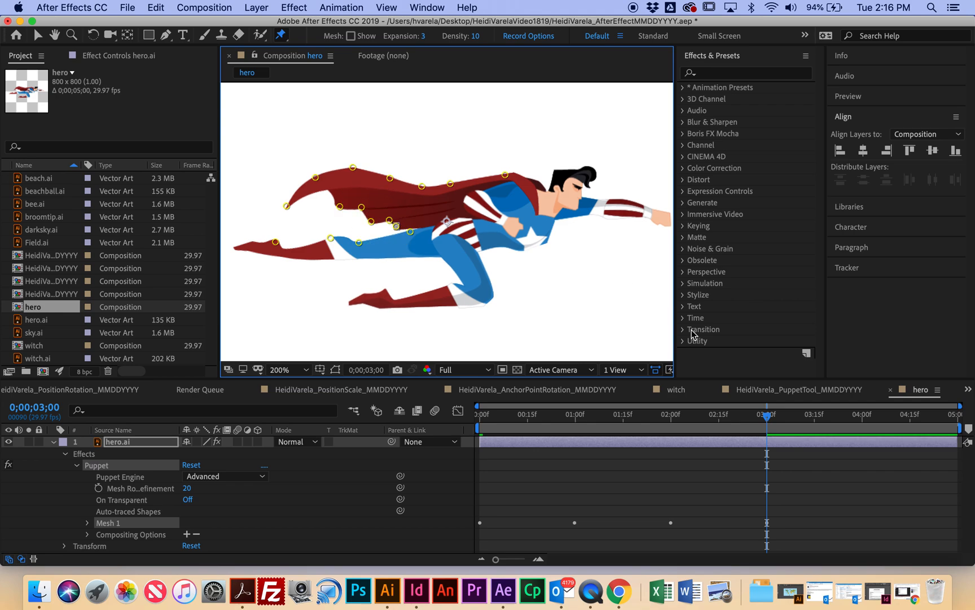
- At 0;00;04;00, stretch the cape's tip up and backward and slightly lower the pins along its upper edge
{"action": "left_click_drag", "start_coordinate": [763, 425], "coordinate": [862, 424]}
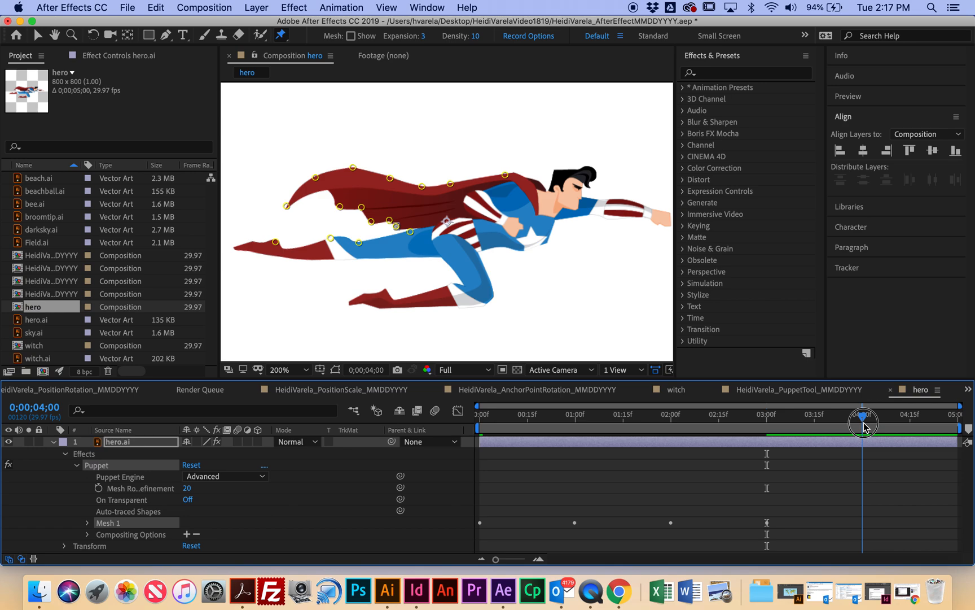
{"action": "left_click_drag", "start_coordinate": [287, 206], "coordinate": [425, 189]}
{"action": "left_click", "coordinate": [316, 184]}
{"action": "left_click", "coordinate": [394, 182]}
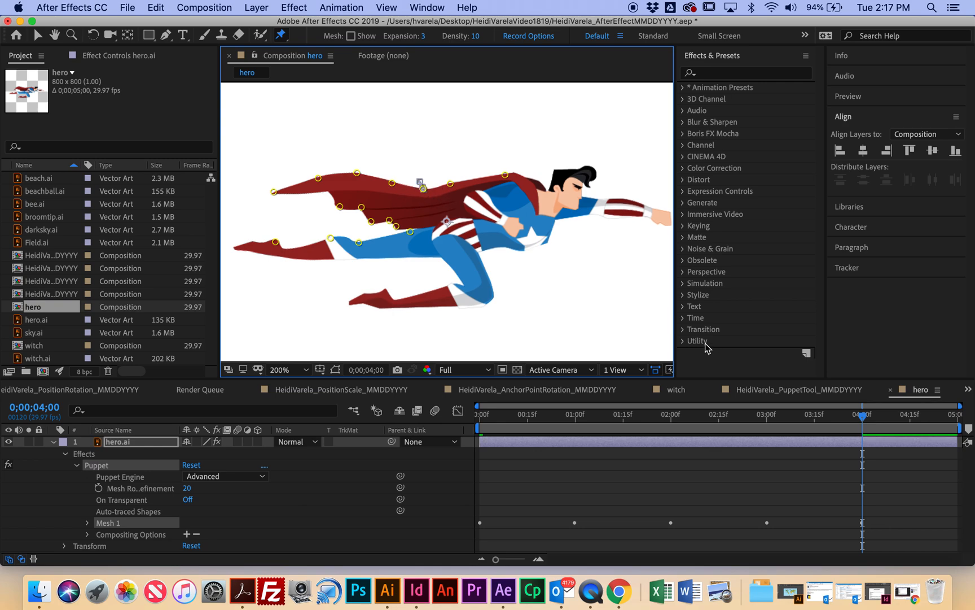
- At 0;00;04;29, pull the cape's tip and upper-edge pins toward the hero's head and slightly raise the outermost lower-edge pin
{"action": "left_click_drag", "start_coordinate": [876, 420], "coordinate": [956, 417]}
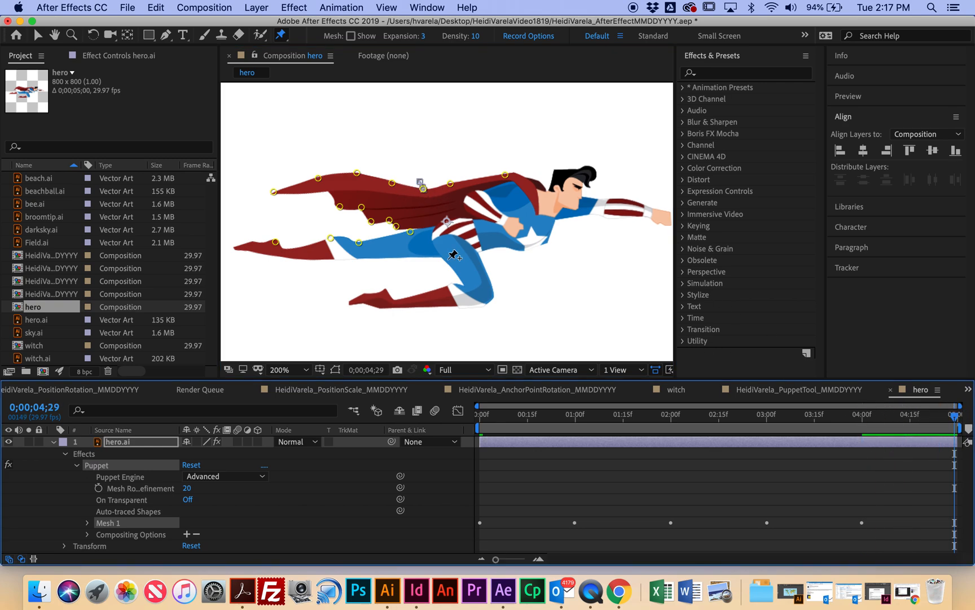
{"action": "left_click_drag", "start_coordinate": [342, 209], "coordinate": [342, 203]}
{"action": "left_click_drag", "start_coordinate": [279, 196], "coordinate": [508, 176]}
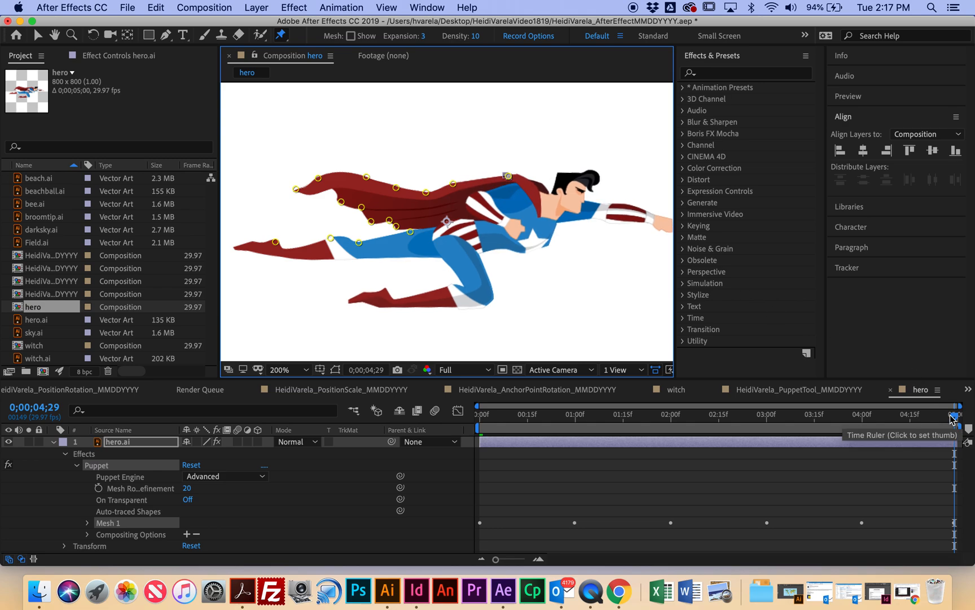
- Preview the hero's puppet animation and return to the PuppetTool composition
{"action": "key", "text": "space"}
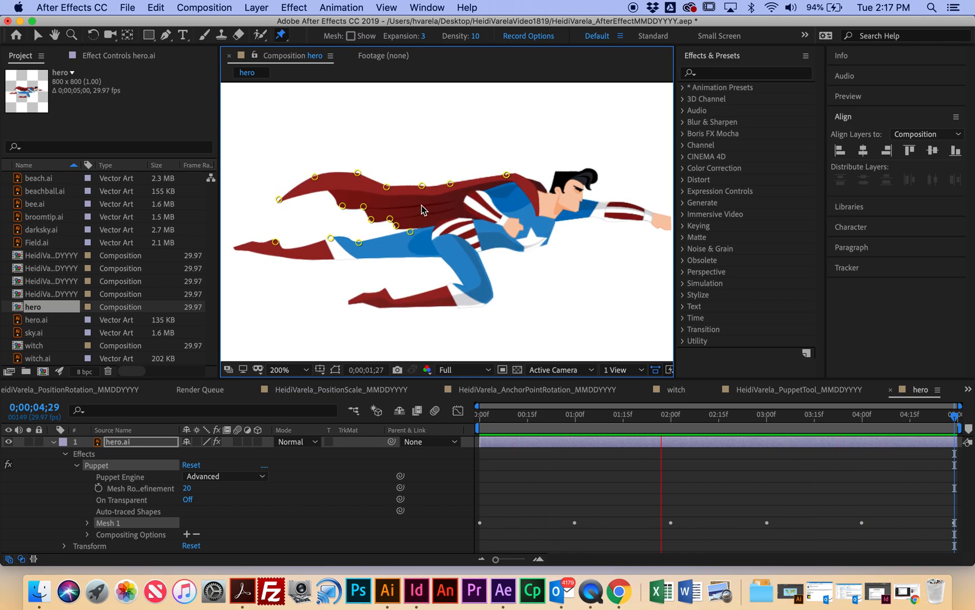
{"action": "key", "text": "space"}
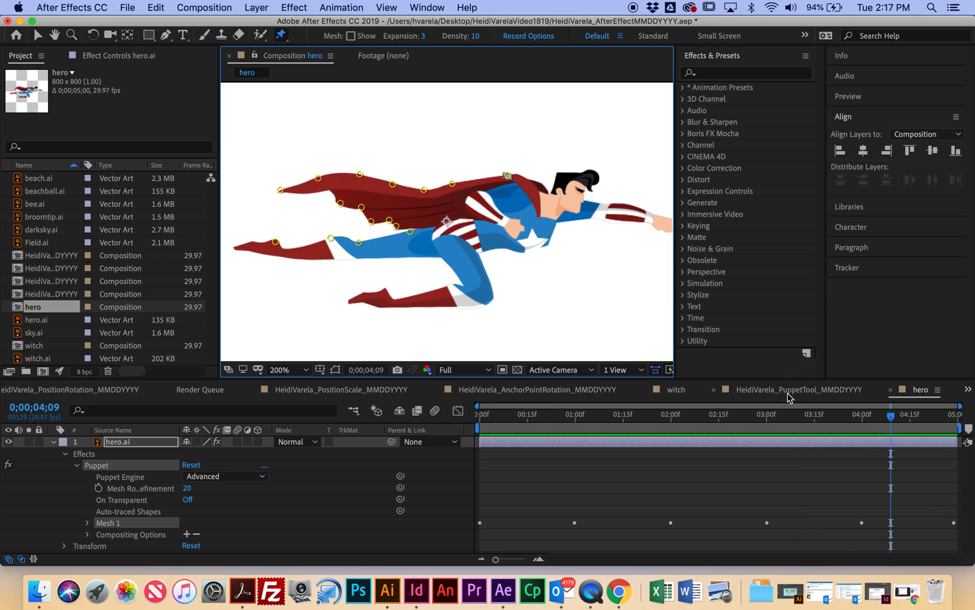
{"action": "left_click", "coordinate": [802, 394]}
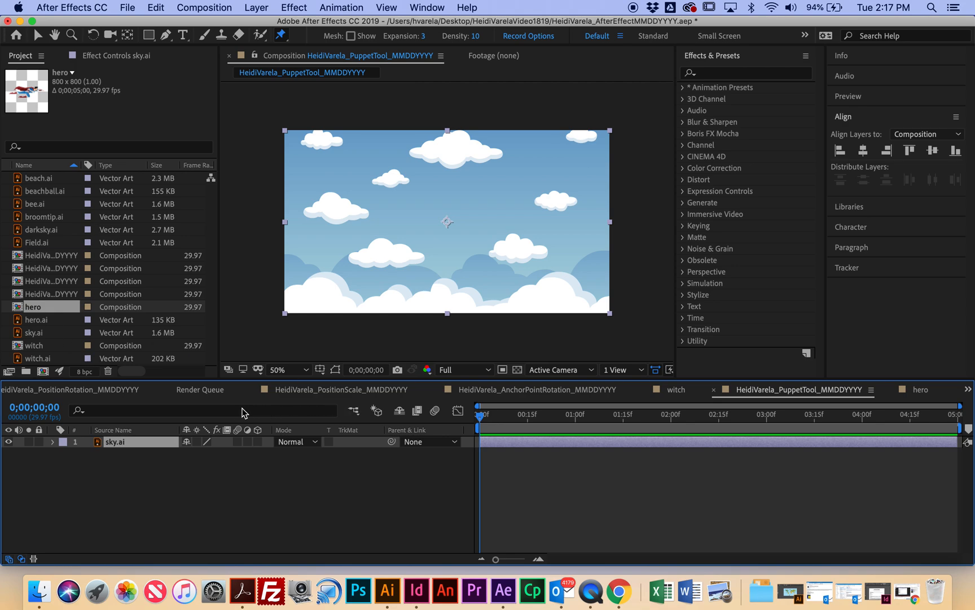
- Add the hero composition above the sky layer and move it horizontally just outside the frame, behind its flight direction
{"action": "mouse_move", "coordinate": [33, 300]}
{"action": "left_mouse_down"}
{"action": "mouse_move", "coordinate": [35, 321]}
{"action": "mouse_move", "coordinate": [111, 433]}
{"action": "mouse_move", "coordinate": [34, 339]}
{"action": "mouse_move", "coordinate": [33, 310]}
{"action": "left_mouse_up"}
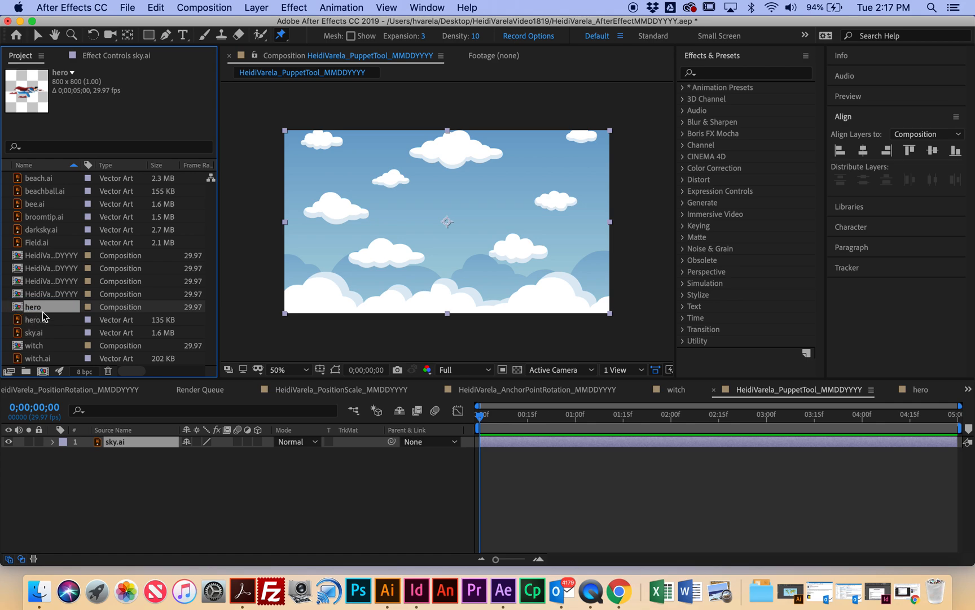
{"action": "left_click_drag", "start_coordinate": [40, 309], "coordinate": [110, 447]}
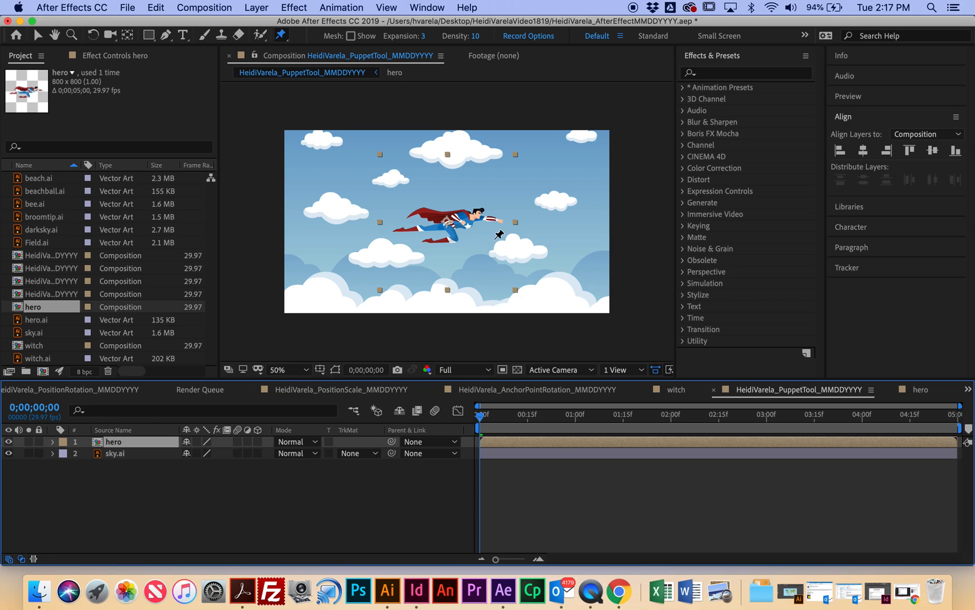
{"action": "left_click", "coordinate": [39, 36]}
{"action": "left_click_drag", "start_coordinate": [469, 226], "coordinate": [237, 224]}
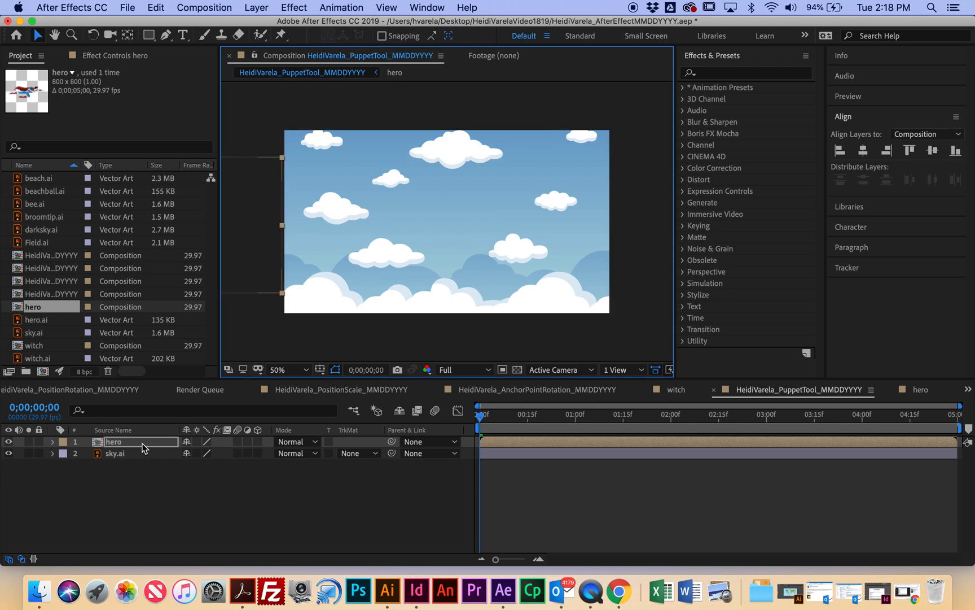
- Keyframe the hero's position at 0;00;00;00, about 2 seconds, about 4 seconds and 0;00;04;29, flying along a wavy path across the sky and out of frame
{"action": "key", "text": "p"}
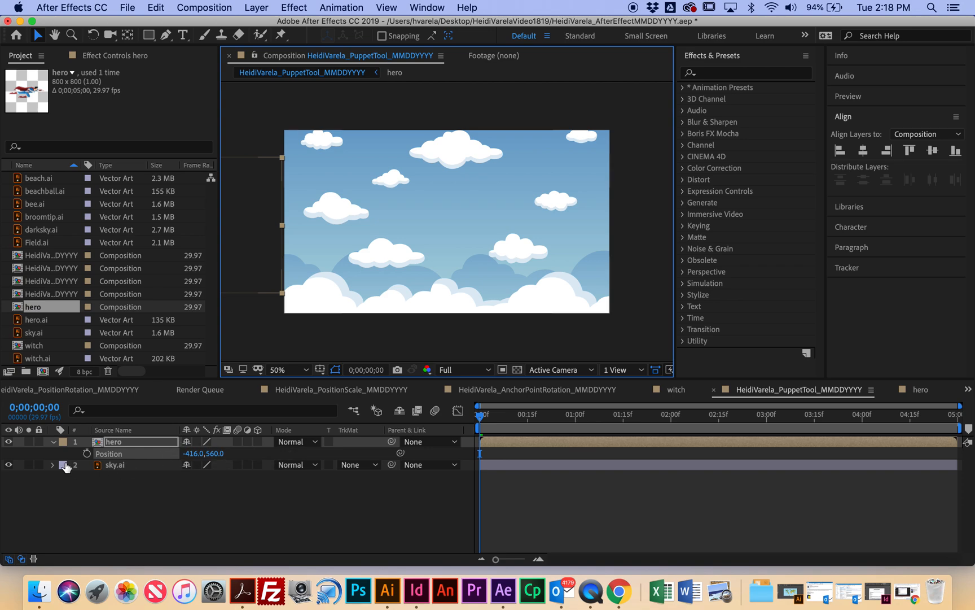
{"action": "left_click", "coordinate": [87, 454]}
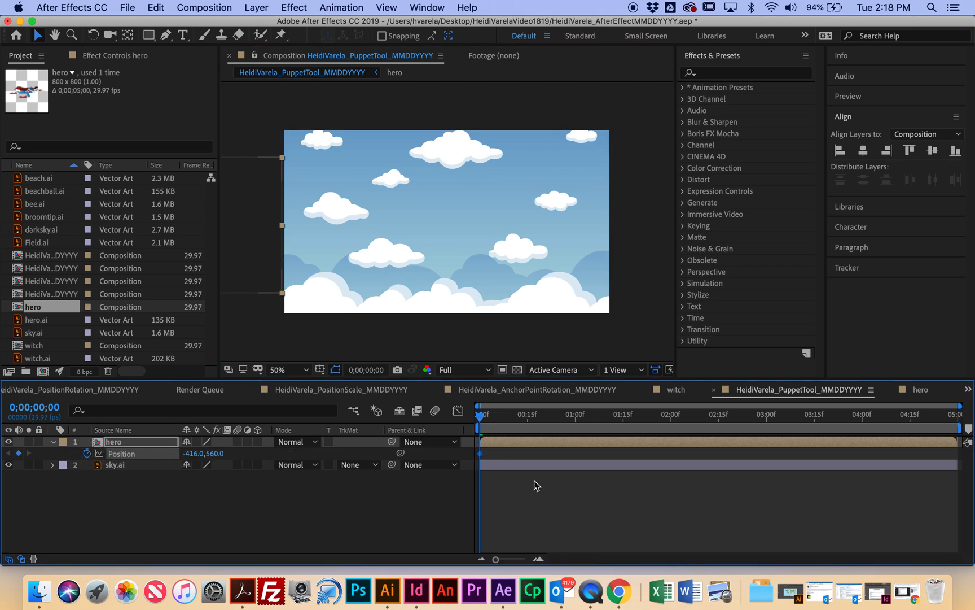
{"action": "left_click_drag", "start_coordinate": [480, 418], "coordinate": [674, 428]}
{"action": "left_click_drag", "start_coordinate": [246, 250], "coordinate": [411, 278]}
{"action": "left_click_drag", "start_coordinate": [677, 420], "coordinate": [866, 424]}
{"action": "left_click_drag", "start_coordinate": [414, 259], "coordinate": [709, 256]}
- Preview the hero flying across the sky and stop the playback
{"action": "key", "text": "space"}
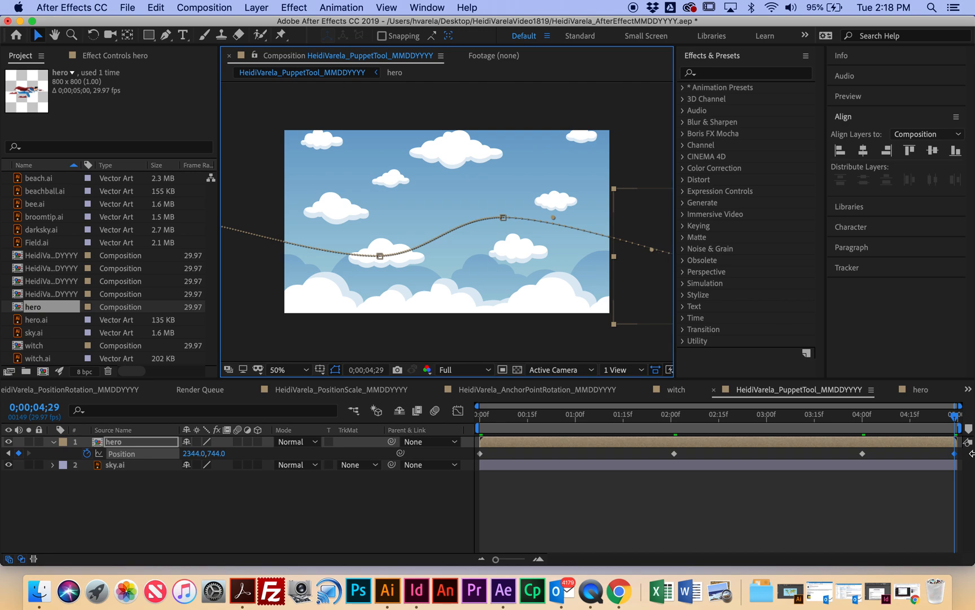
{"action": "key", "text": "space"}
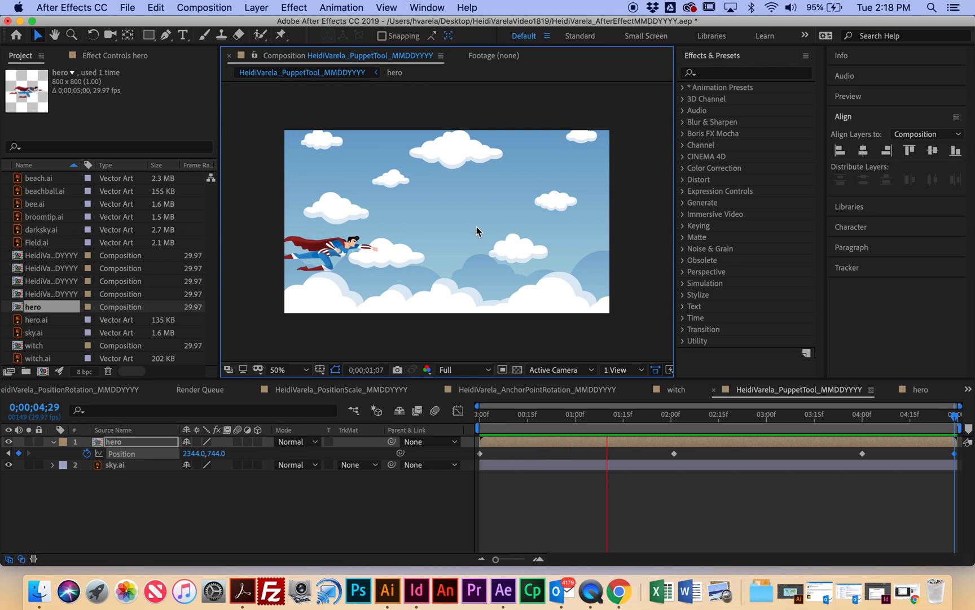
{"action": "key", "text": "space"}
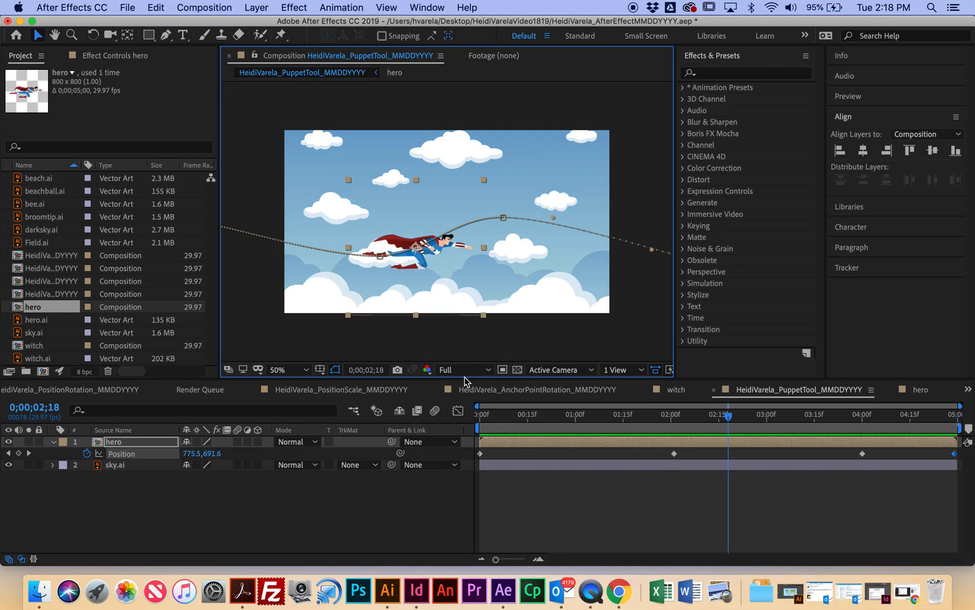
- Queue the PuppetTool composition and render it as a QuickTime .mov into the VIDEO MOTION GRAPHICS folder
{"action": "left_click", "coordinate": [212, 6]}
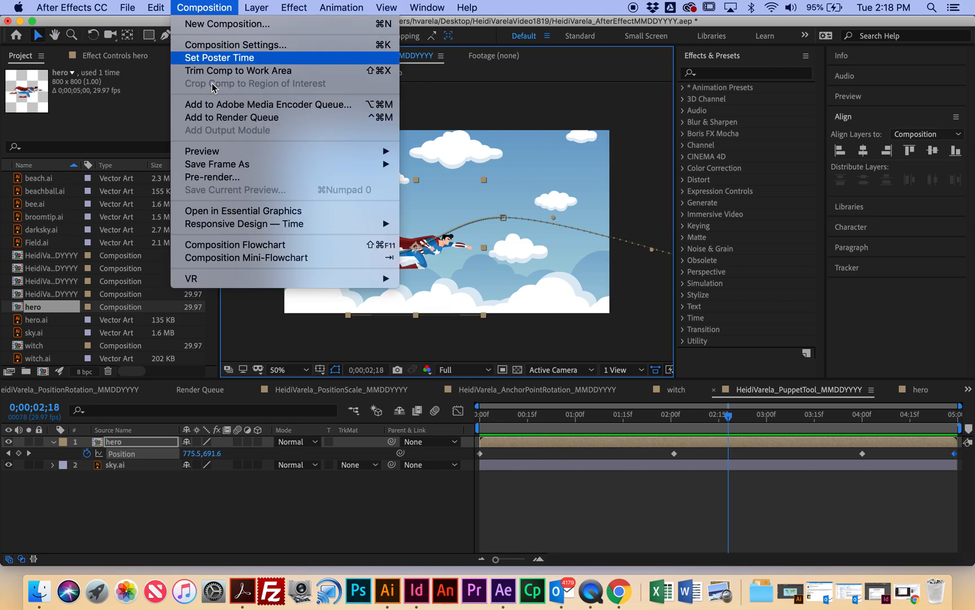
{"action": "left_click", "coordinate": [219, 125]}
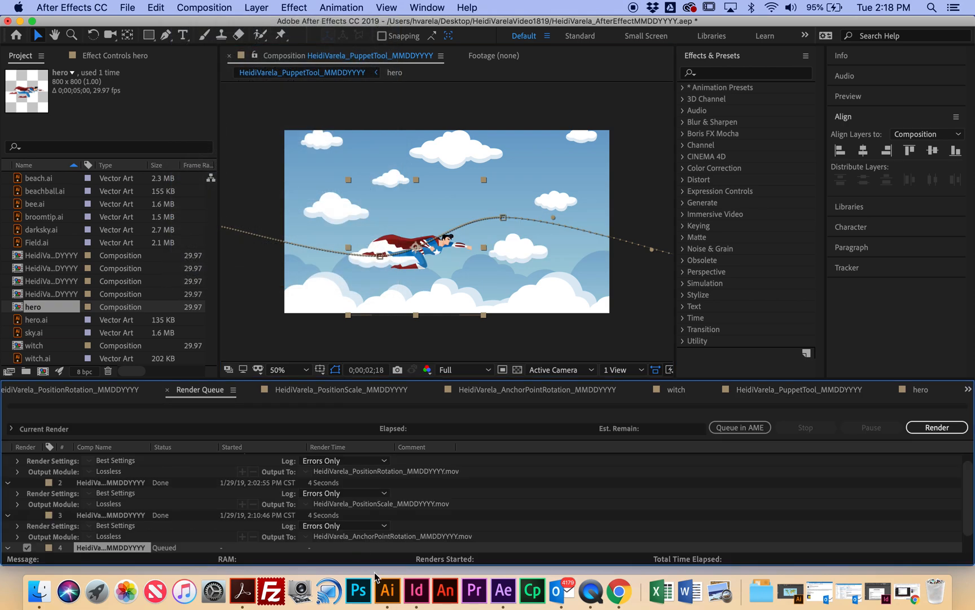
{"action": "scroll", "coordinate": [409, 530], "scroll_direction": "down", "scroll_amount": 2}
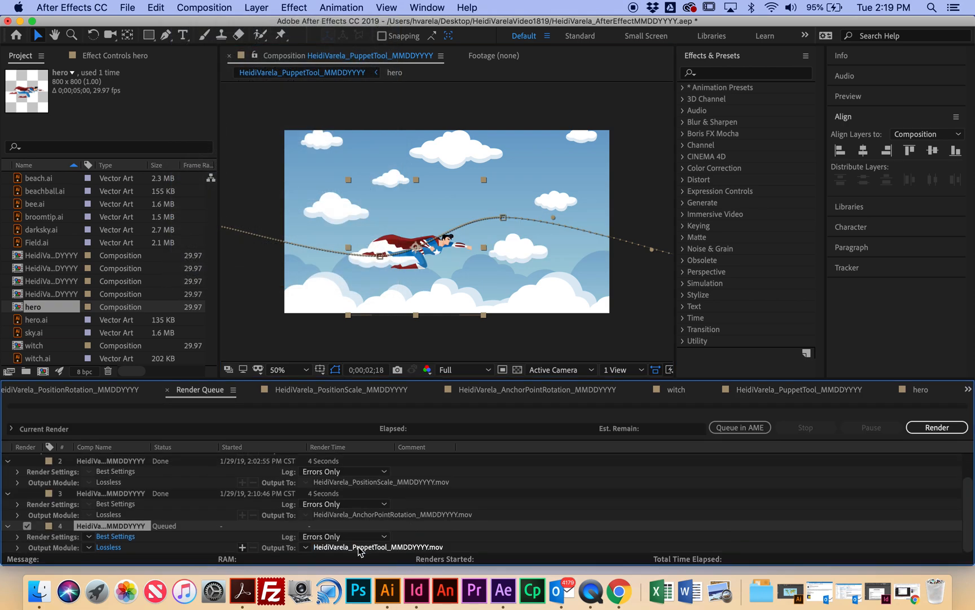
{"action": "left_click", "coordinate": [382, 546]}
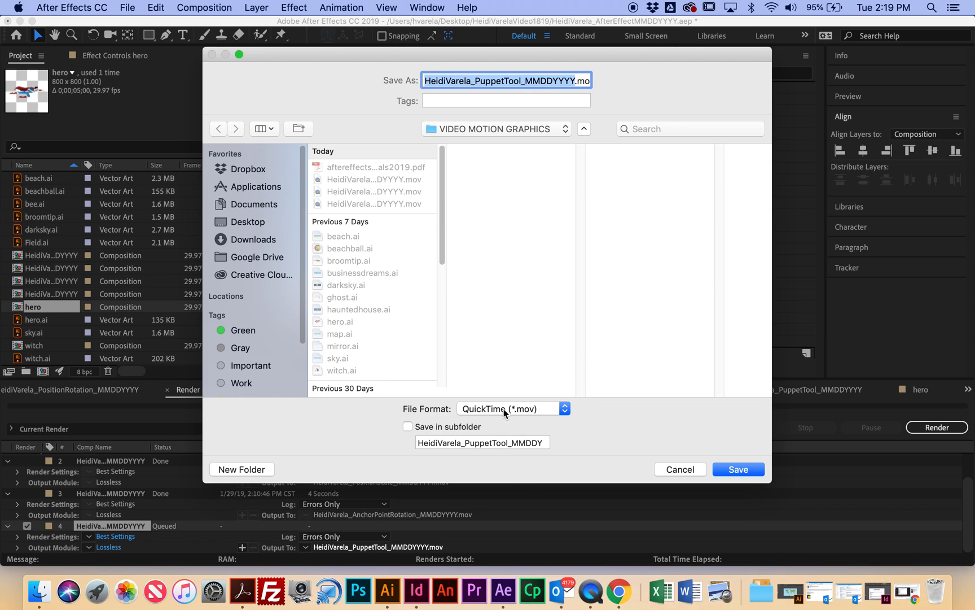
{"action": "left_click", "coordinate": [737, 468]}
{"action": "left_click", "coordinate": [923, 429]}
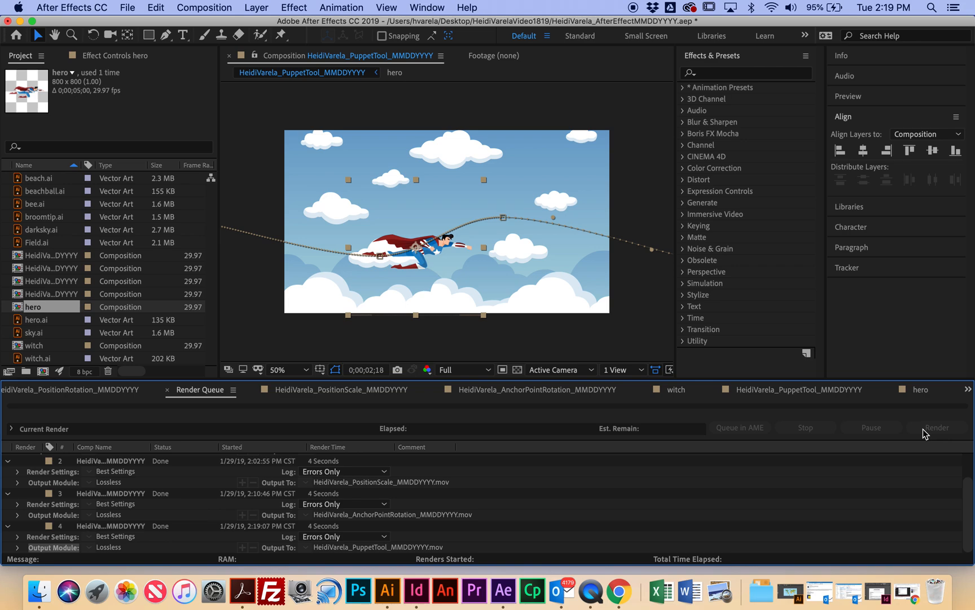
- Switch to Finder, watch the rendered PuppetTool movie from the VIDEO MOTION GRAPHICS folder in QuickTime Player, and close it while saving the converted copy
{"action": "left_click", "coordinate": [19, 21]}
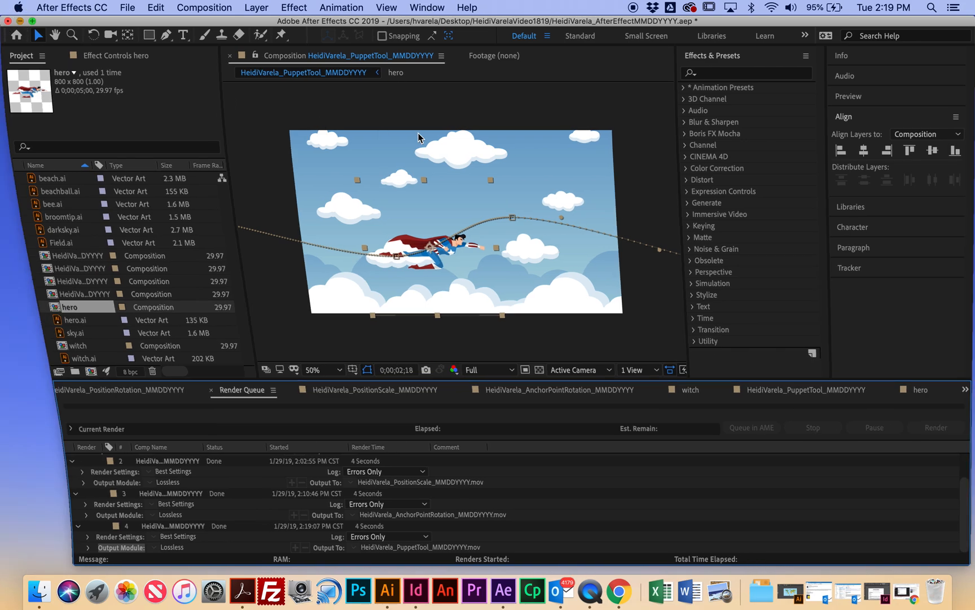
{"action": "left_click", "coordinate": [857, 110]}
{"action": "double_click", "coordinate": [857, 112]}
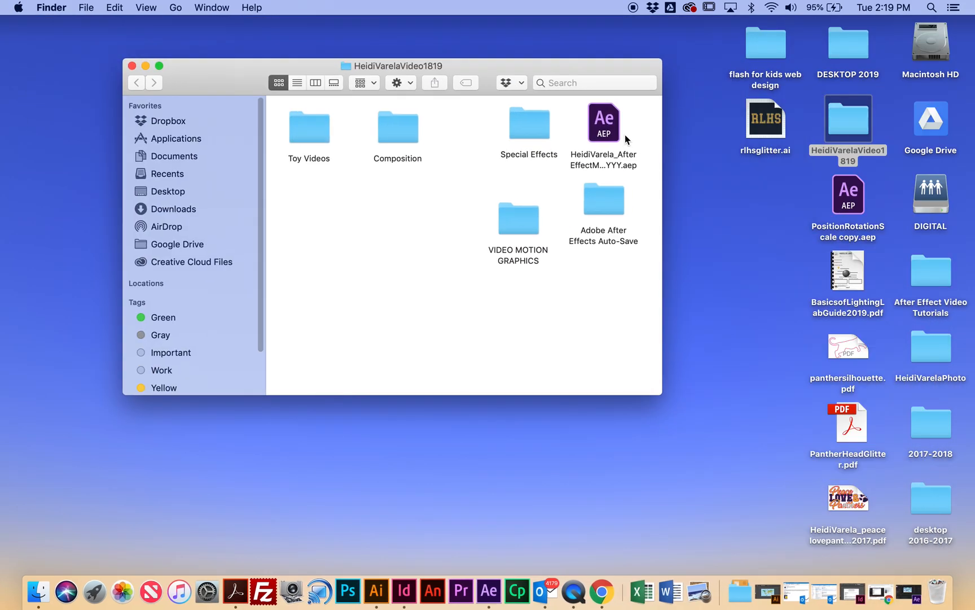
{"action": "double_click", "coordinate": [530, 213]}
{"action": "double_click", "coordinate": [451, 343]}
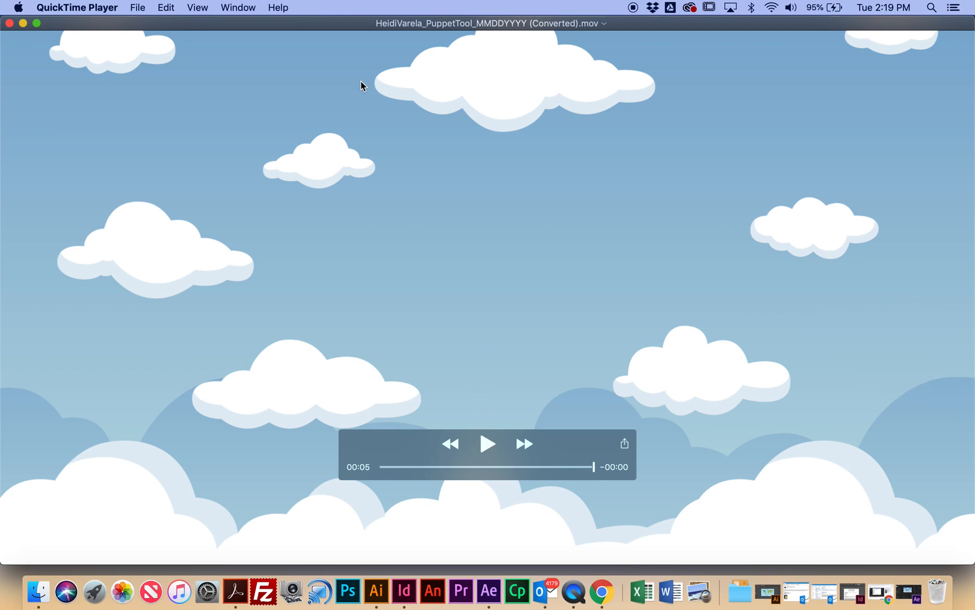
{"action": "left_click", "coordinate": [11, 23]}
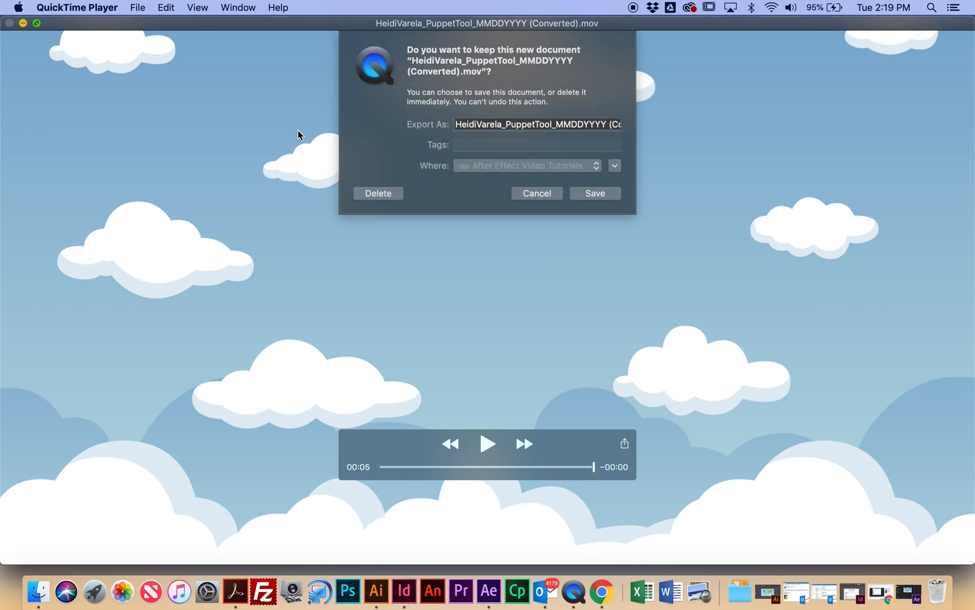
{"action": "left_click", "coordinate": [576, 194]}
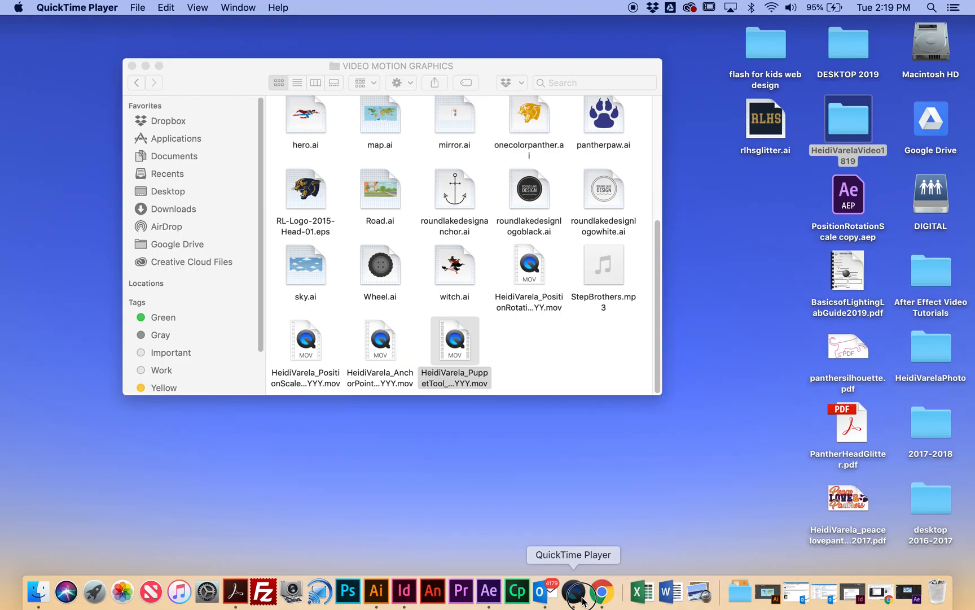